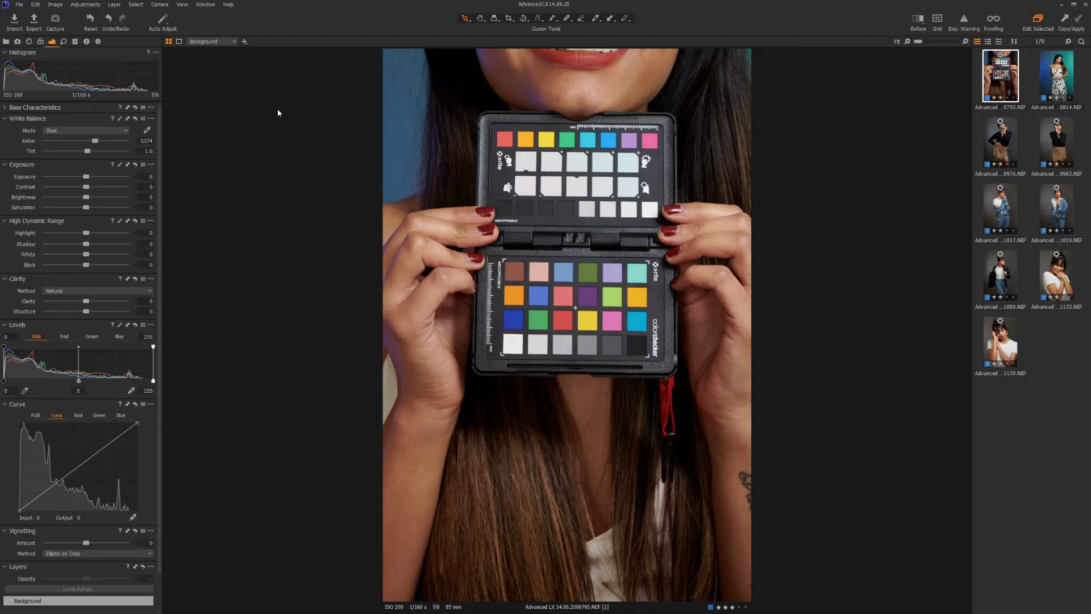
Crop the ColorChecker photo with an unconstrained ratio to the chart's edges, about 9.27 by 12.47 in.
click(511, 23)
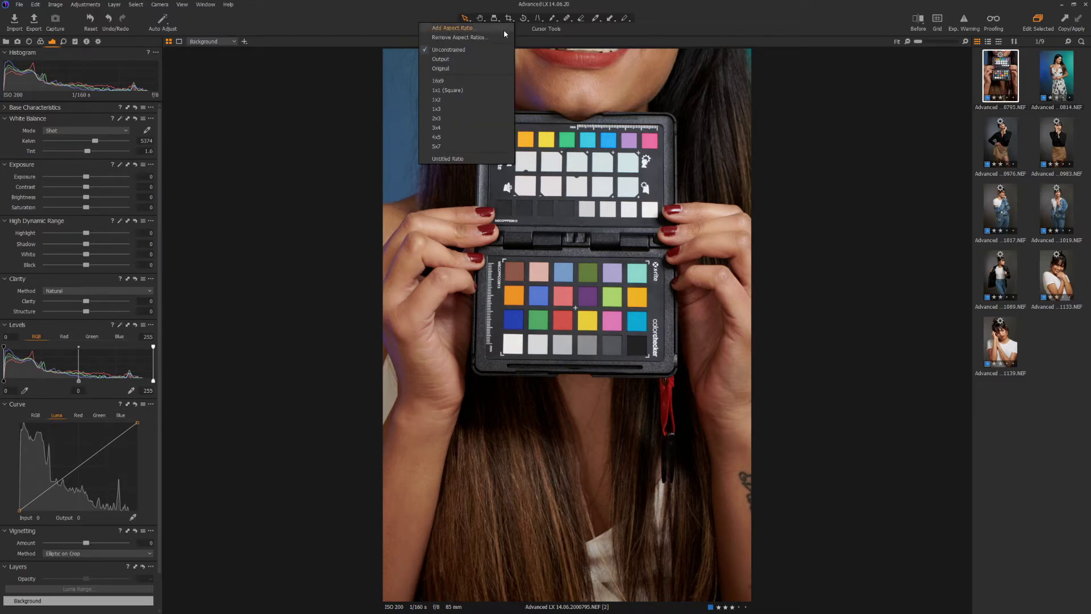
click(507, 35)
drag(385, 51, 486, 120)
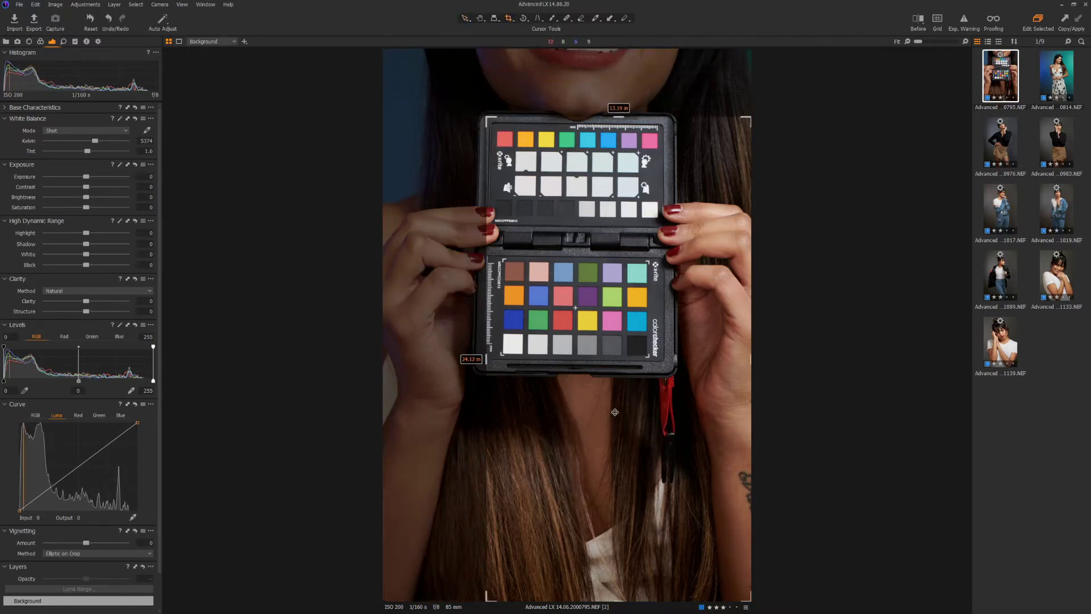
drag(749, 599, 668, 367)
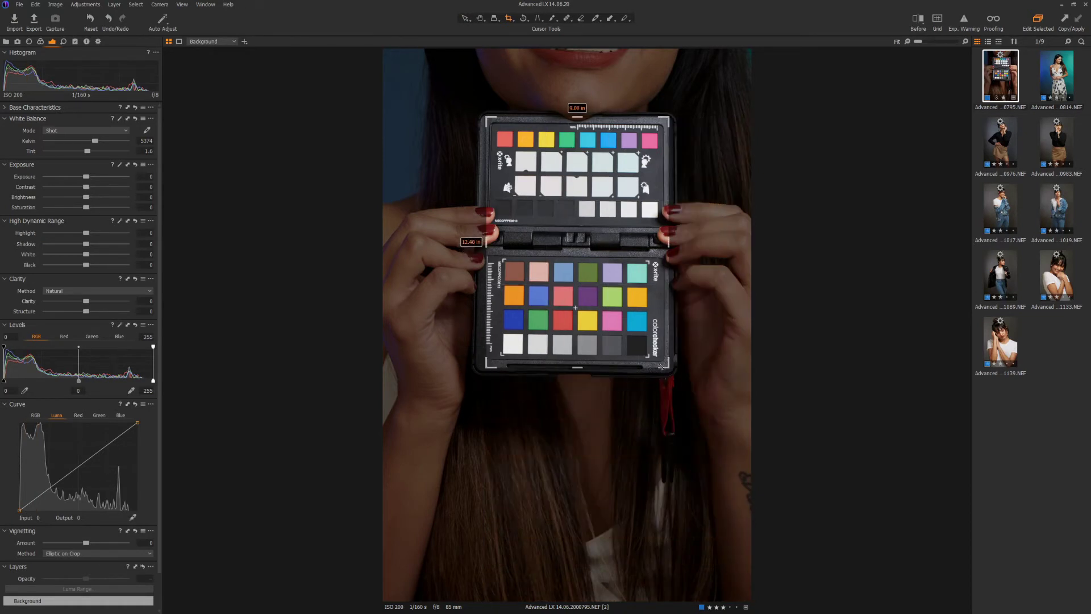
drag(486, 241, 482, 241)
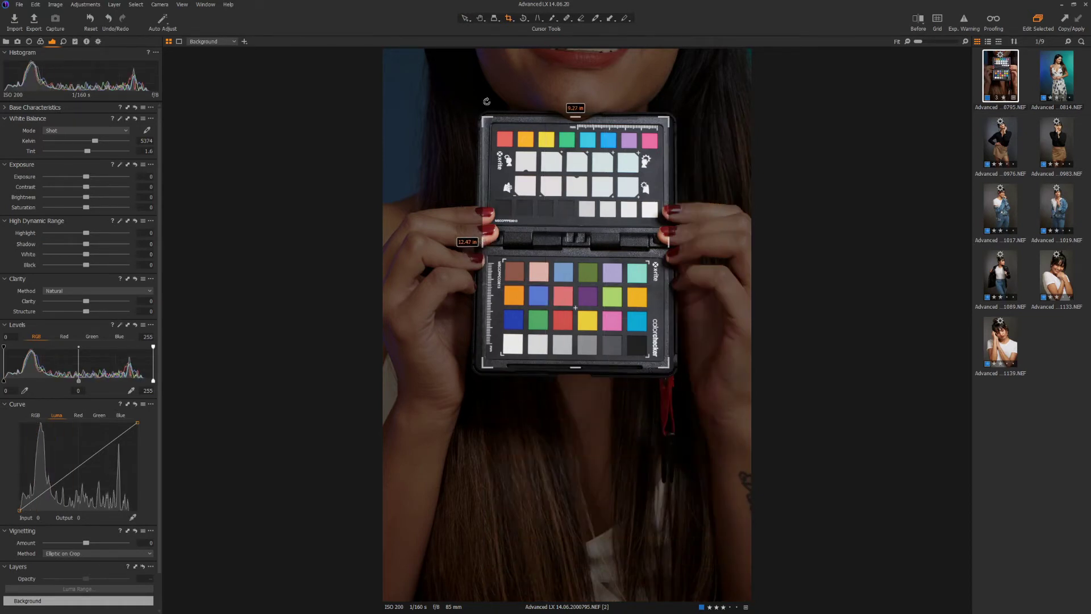
click(508, 20)
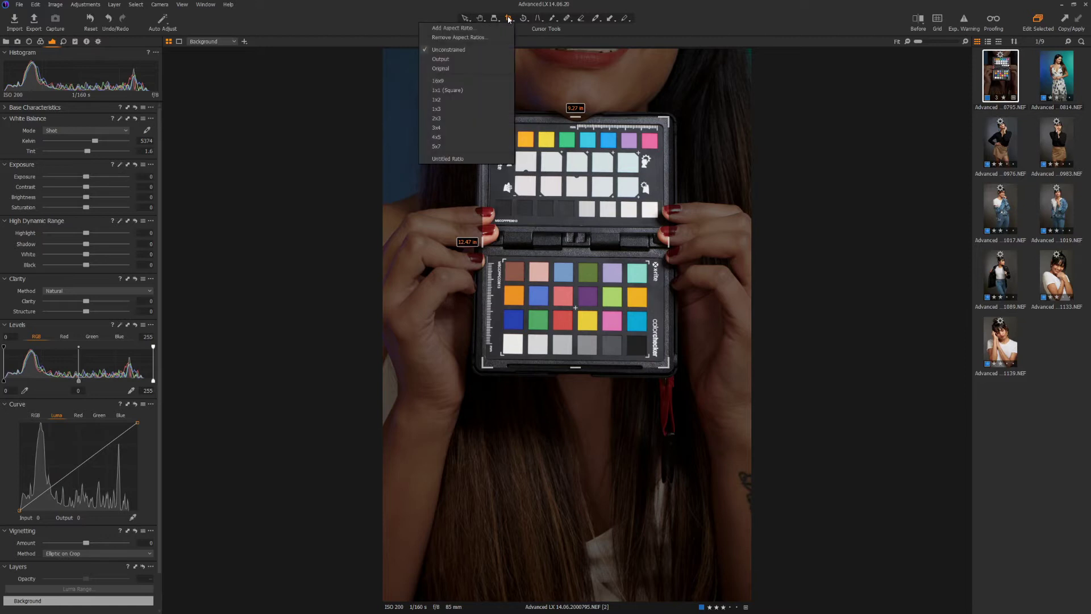
click(468, 49)
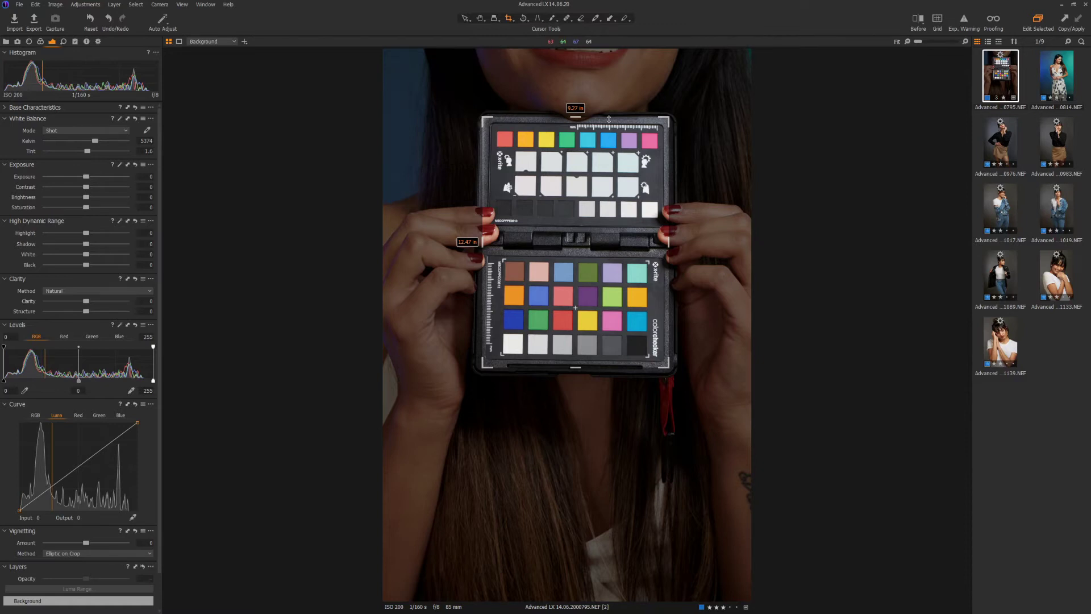
key(v)
Set the chart photo's ICC profile to the No color correction effect and its curve to Linear Response.
click(40, 40)
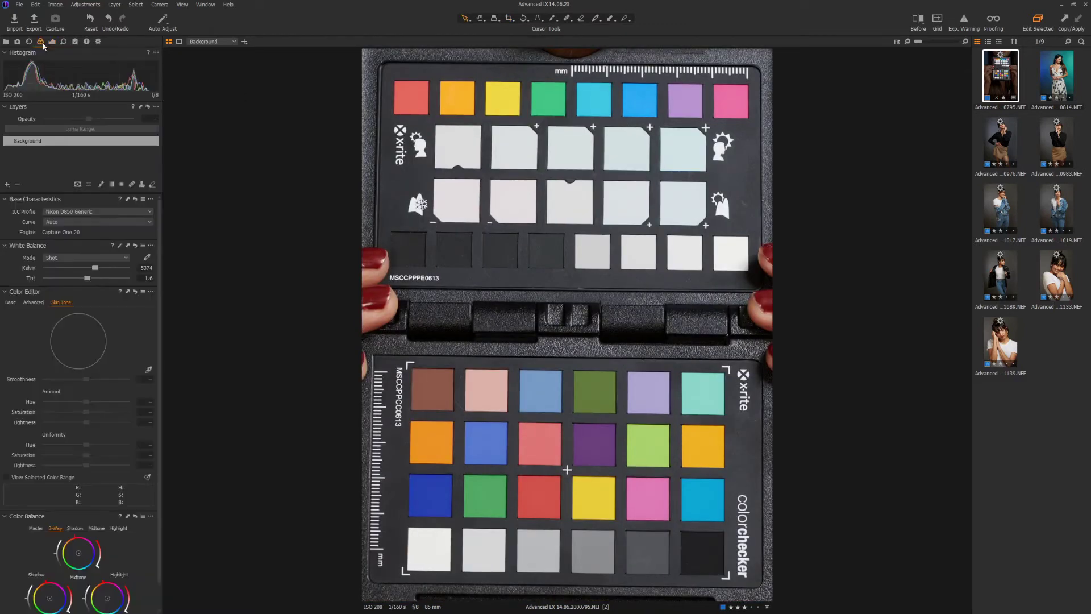
click(73, 212)
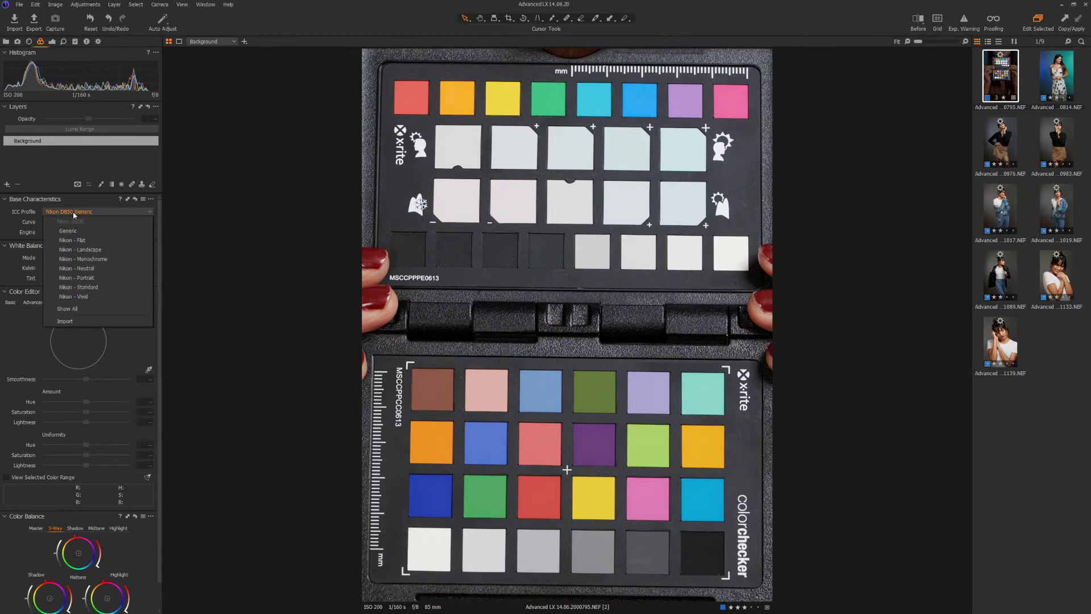
click(80, 306)
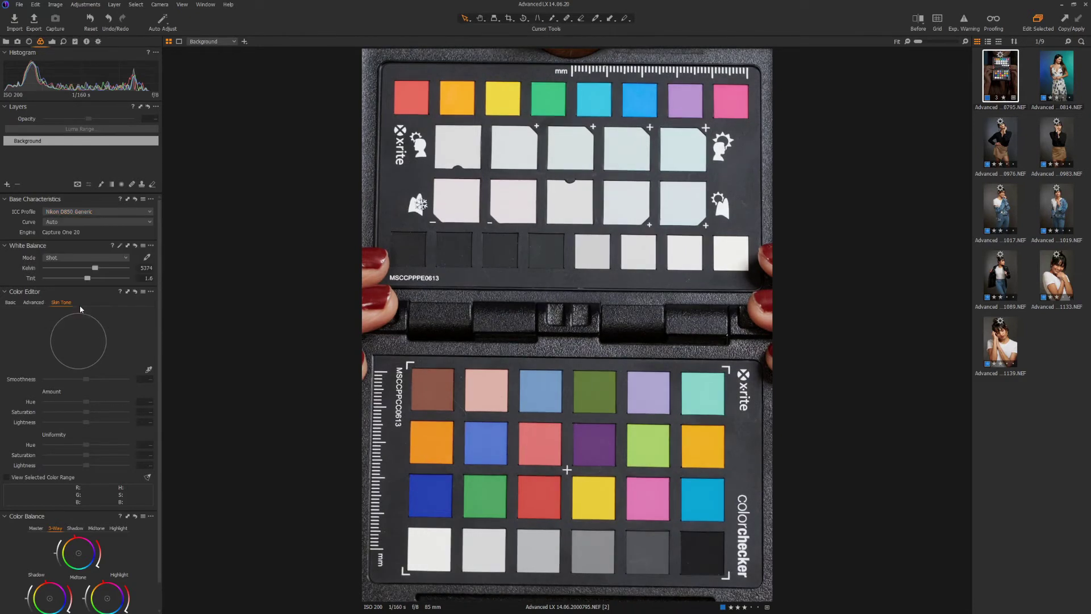
click(80, 211)
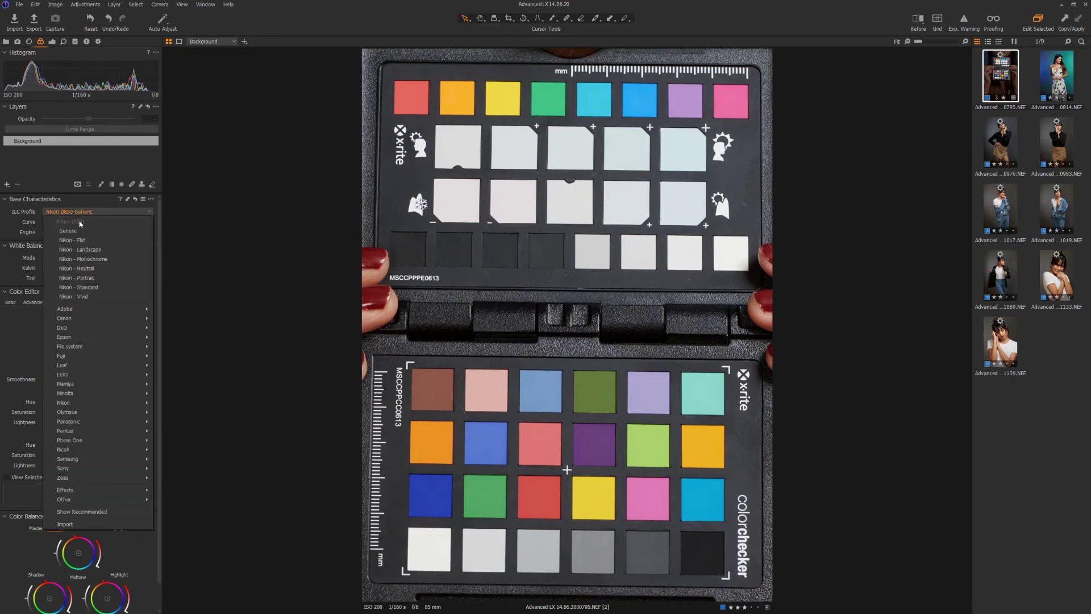
mouse_move(112, 494)
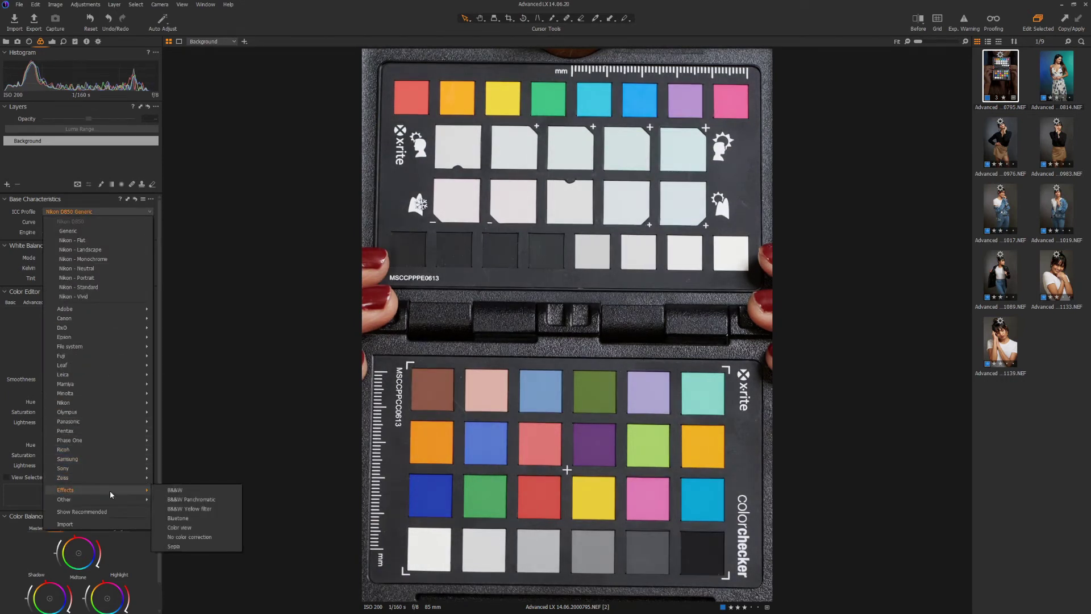
click(189, 537)
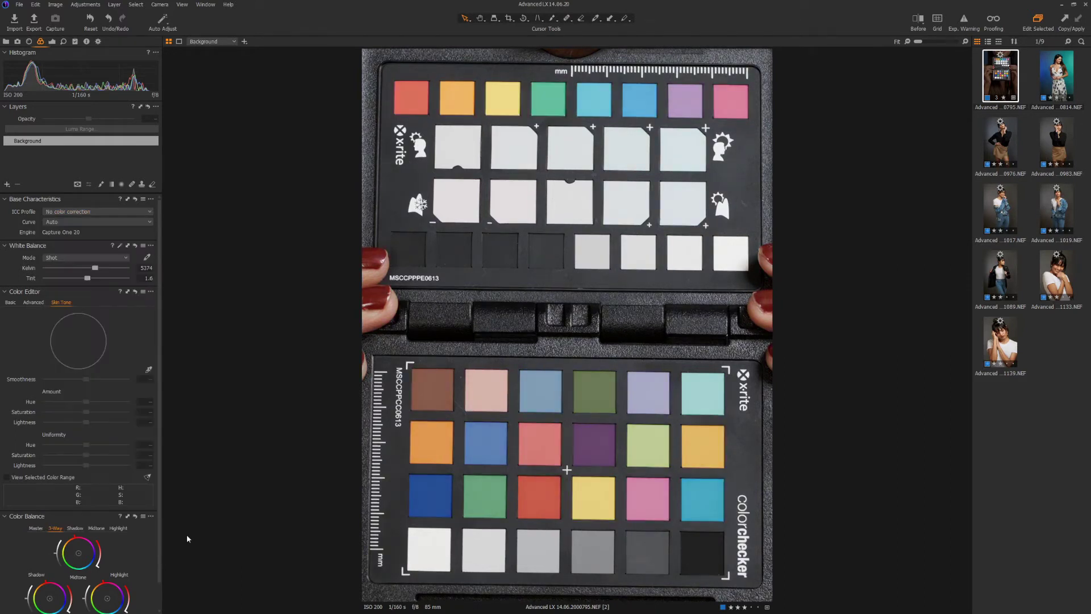
click(94, 223)
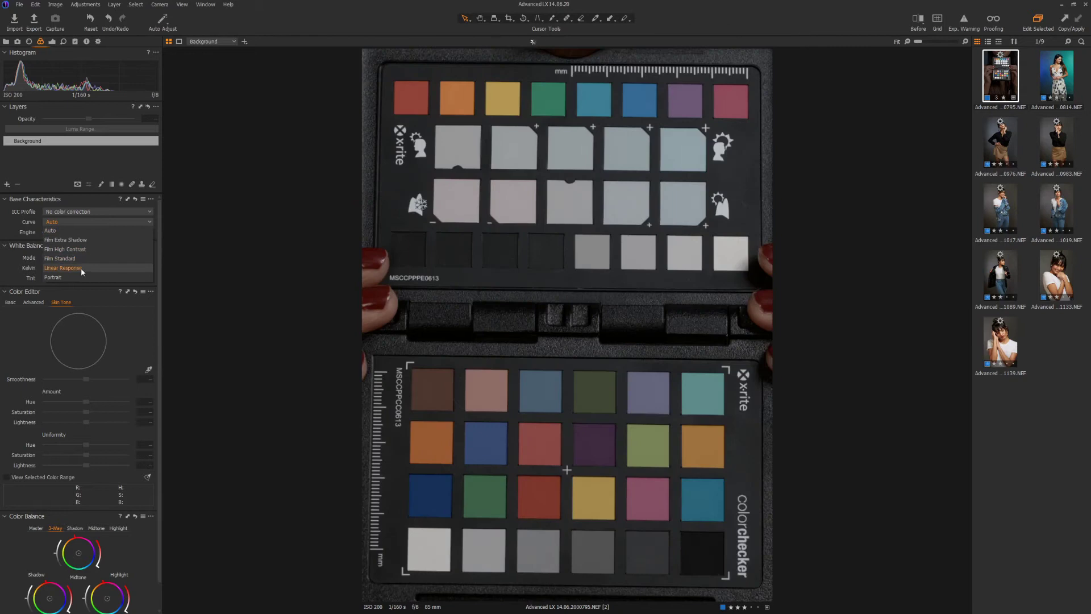
click(81, 268)
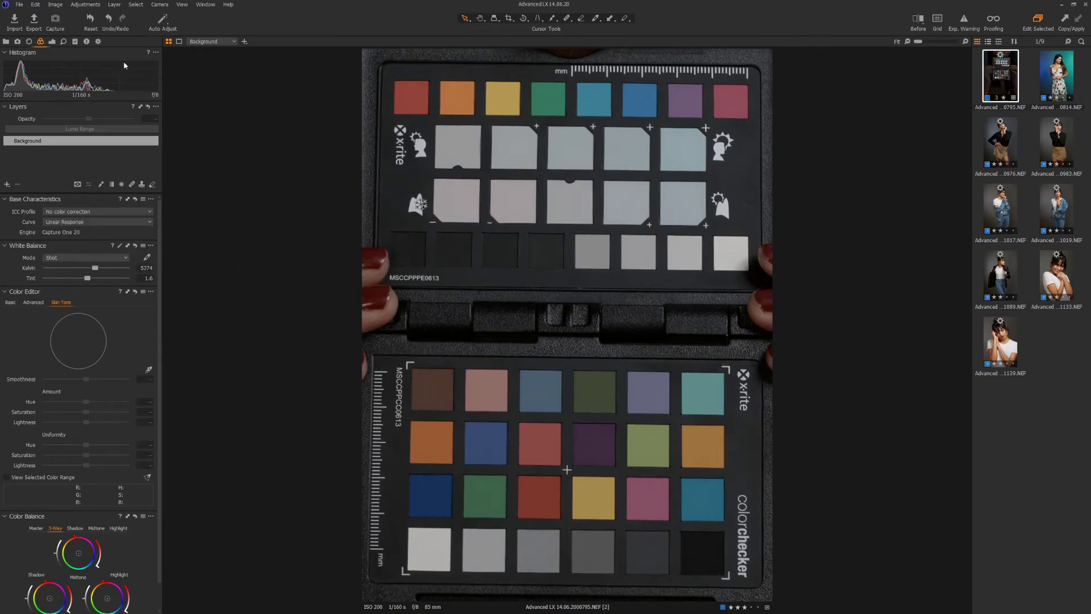
Export the chart photo with the TIFF Adobe RGB (1998) recipe, using ICC Demo as the job name.
click(98, 42)
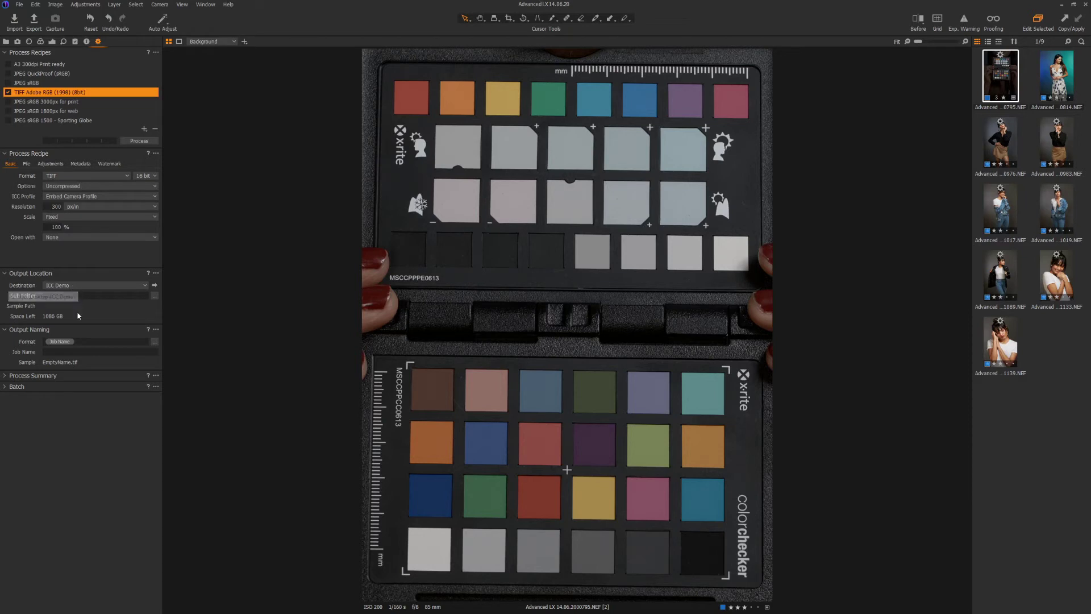
text(ICC De)
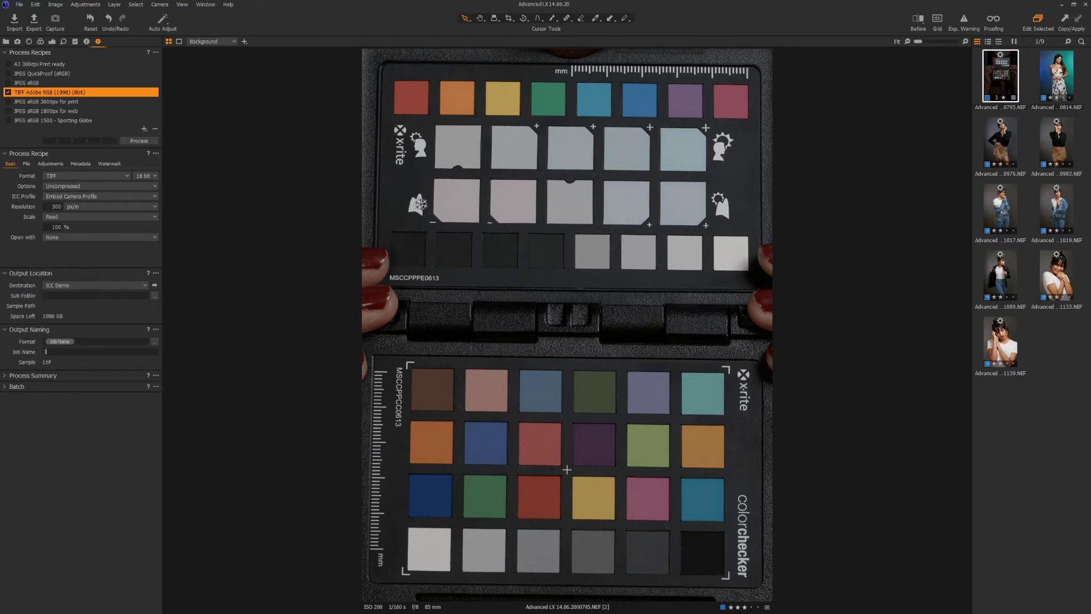
text(mo)
click(142, 142)
Switch to ColorChecker Camera Calibration and load ICC Demo.tif from the desktop's ICC Demo folder for an ICC-TIFF profile.
click(1086, 5)
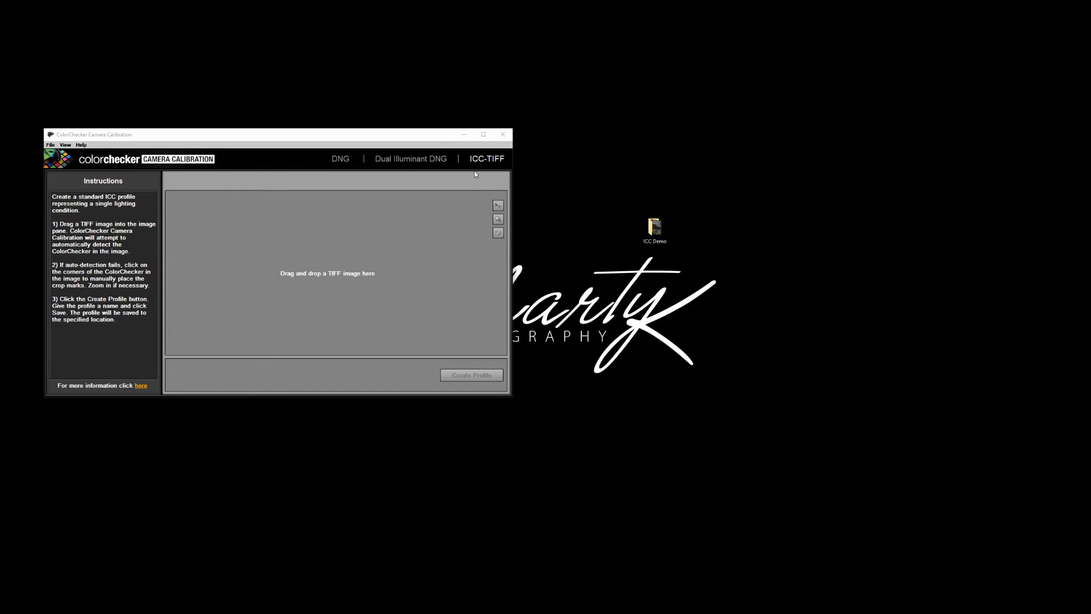
double_click(654, 228)
click(652, 149)
drag(652, 148, 353, 257)
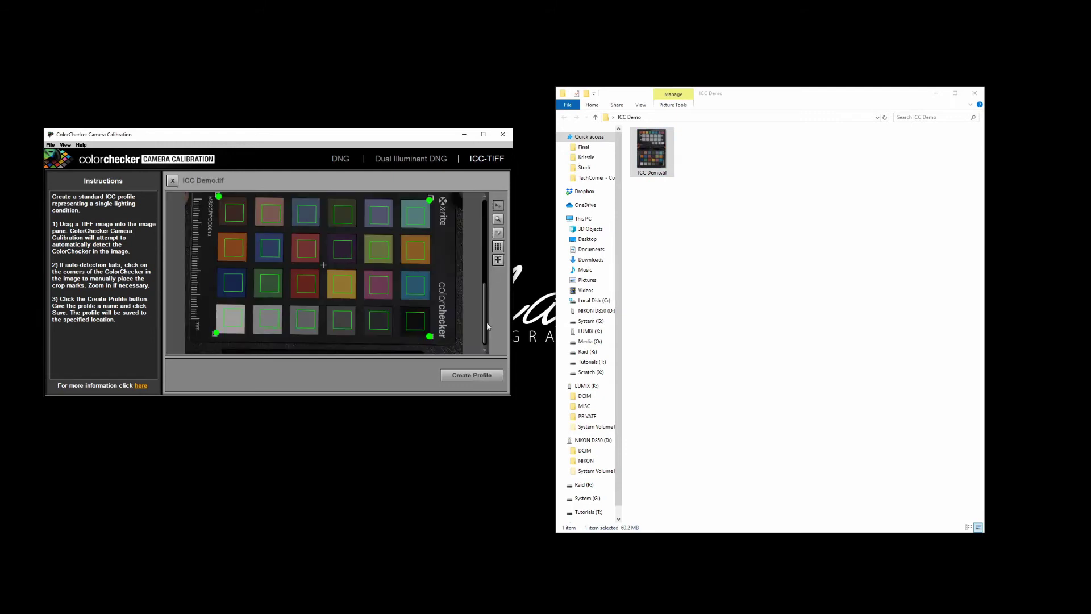
Align the four green corner markers with the crop marks of the colour chart.
drag(220, 197, 218, 197)
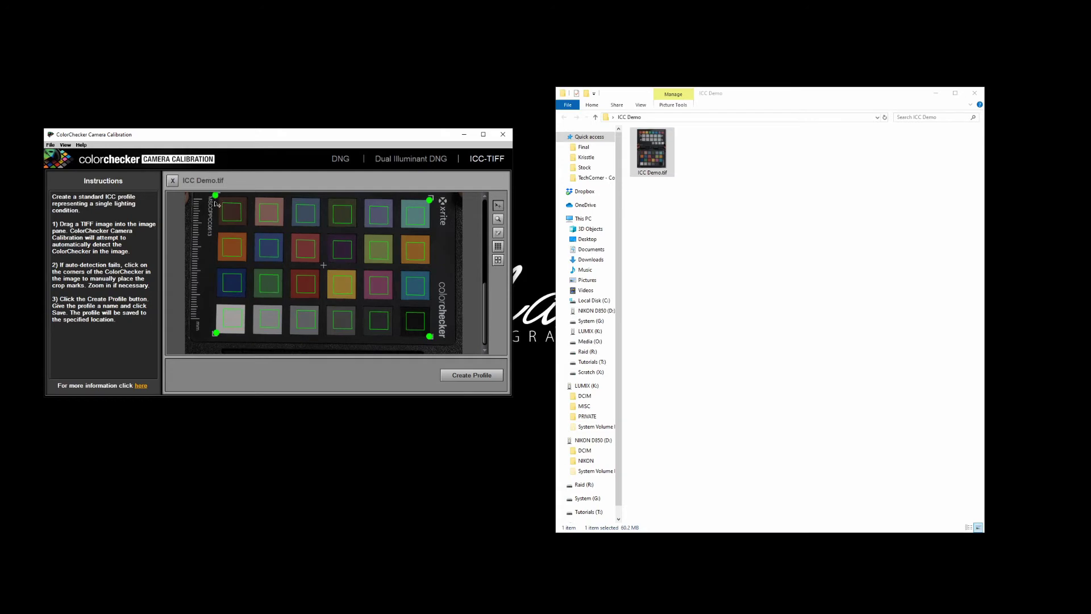
drag(216, 334, 213, 337)
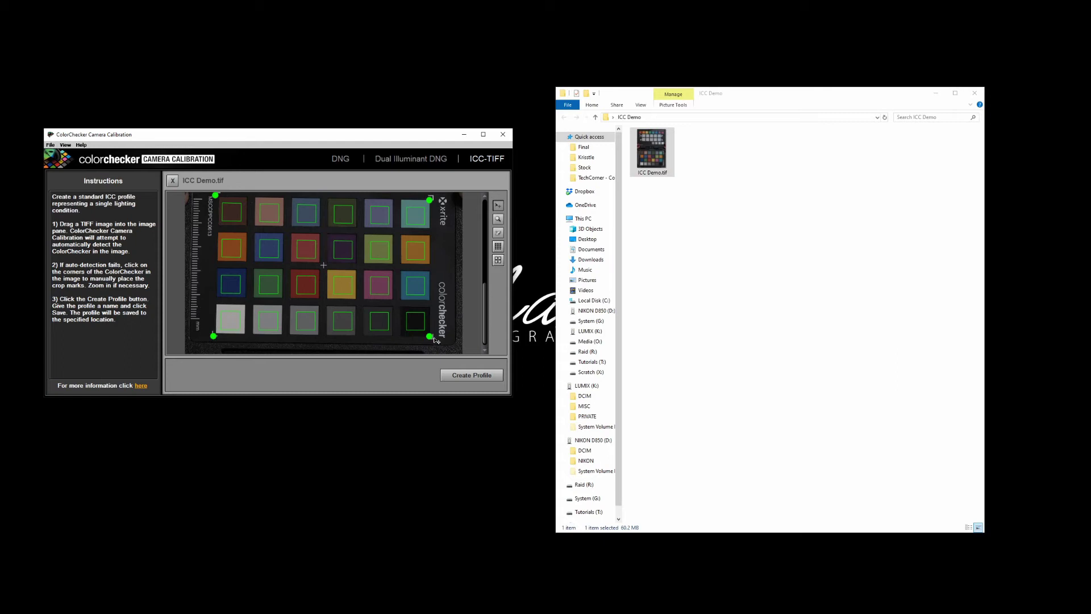
drag(432, 340, 433, 341)
drag(431, 201, 433, 199)
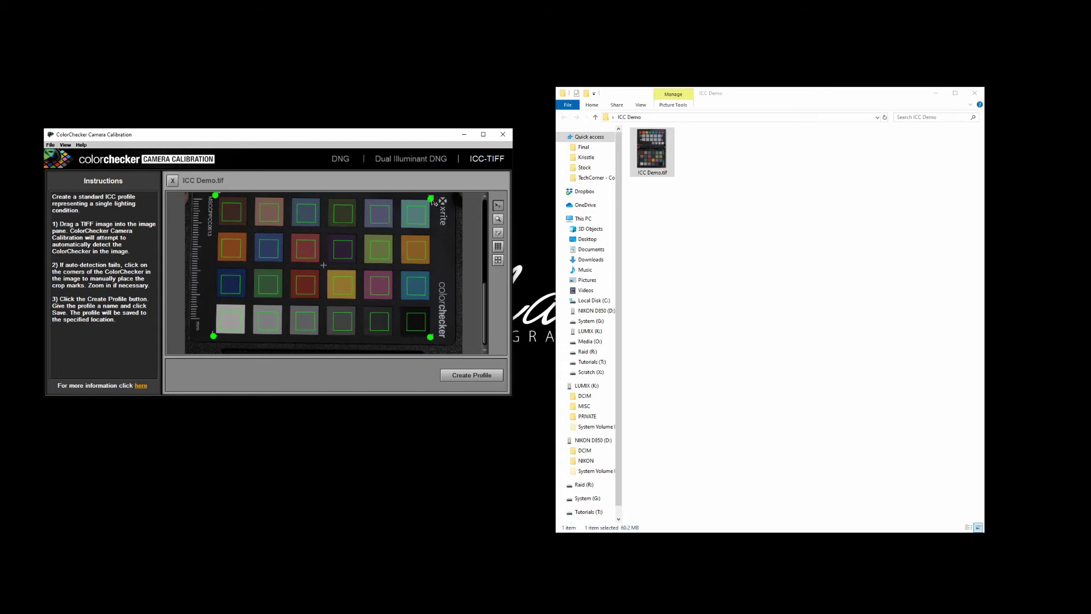
Create the camera profile, save it as ICC Demo in the default colour folder, and close the calibration program.
click(468, 374)
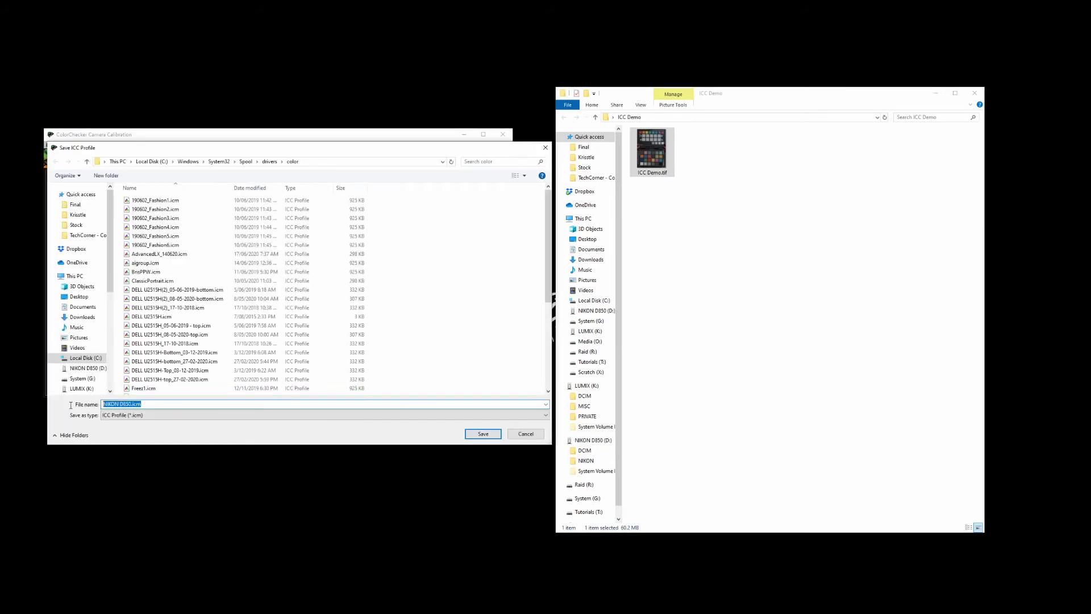
text(ICC Demo)
key(Return)
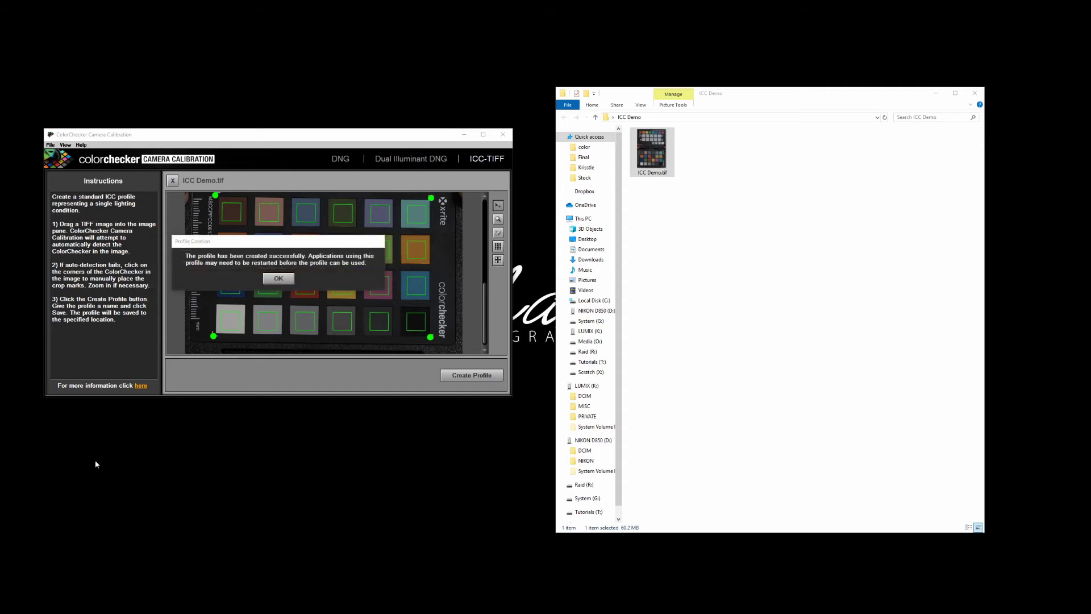
click(278, 279)
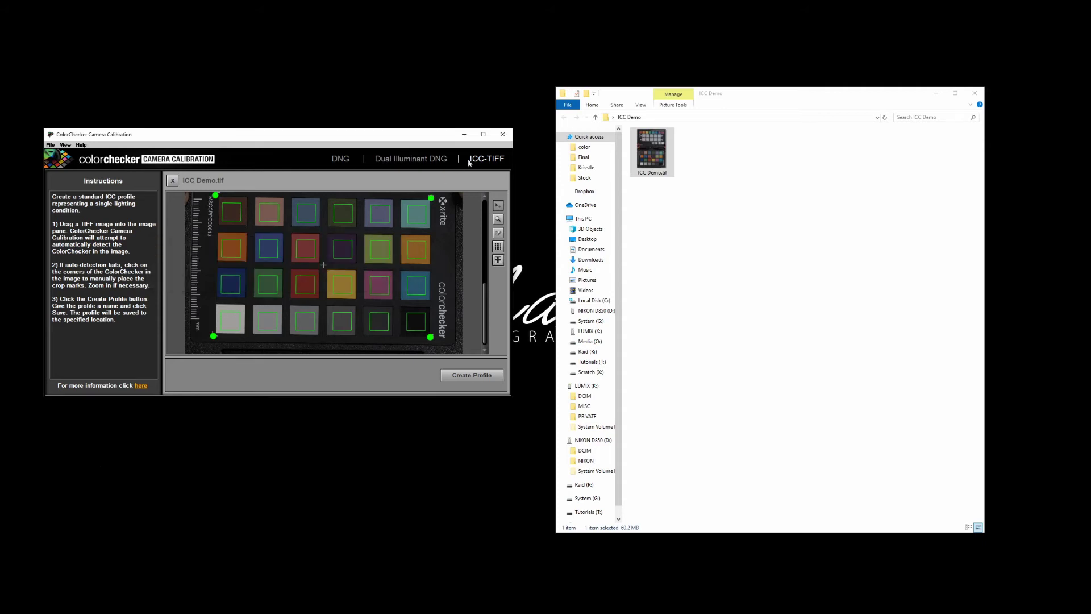
click(502, 134)
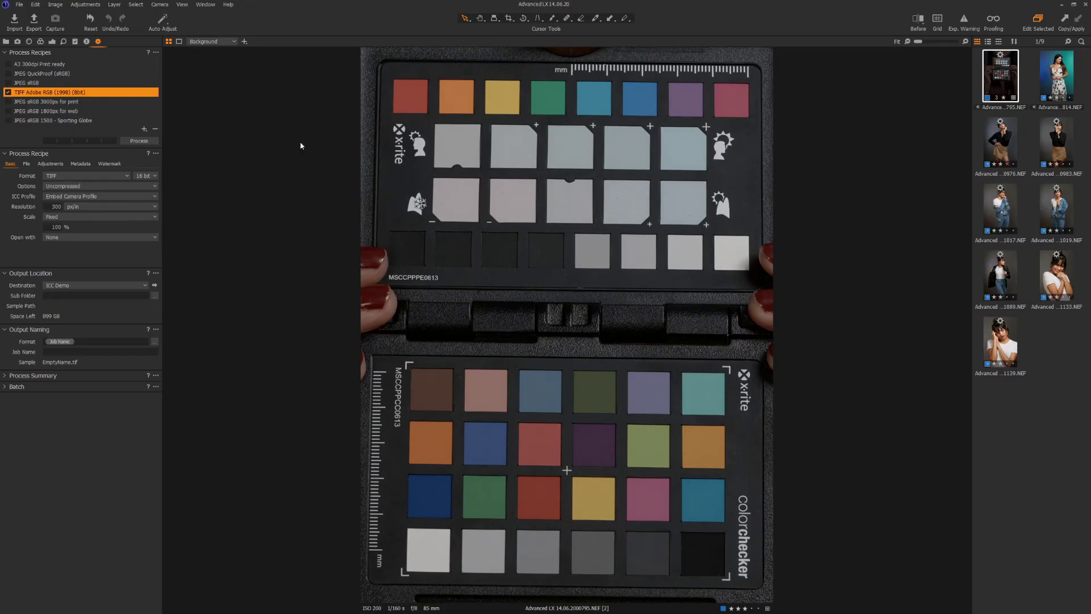
Set the chart photo's ICC profile to ICC Demo from the Other group and its curve to Film Standard.
click(40, 41)
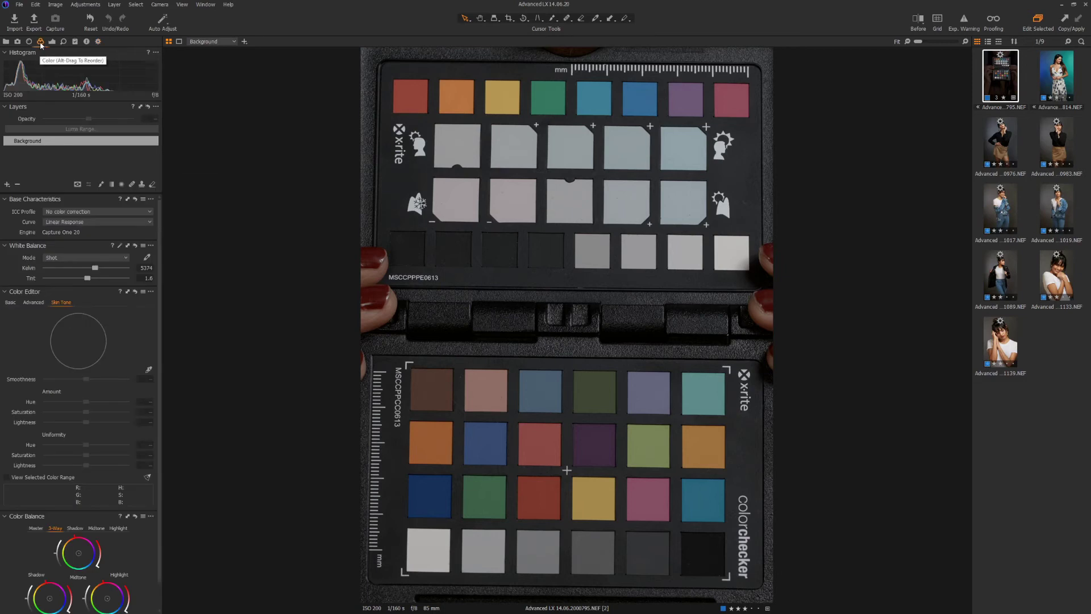
click(54, 208)
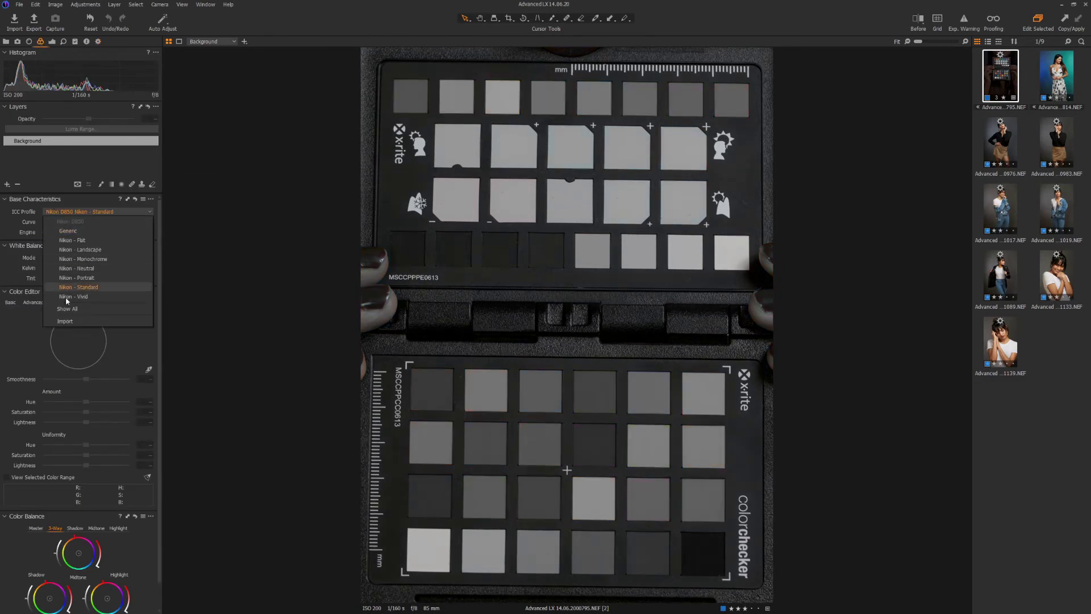
click(65, 252)
click(74, 211)
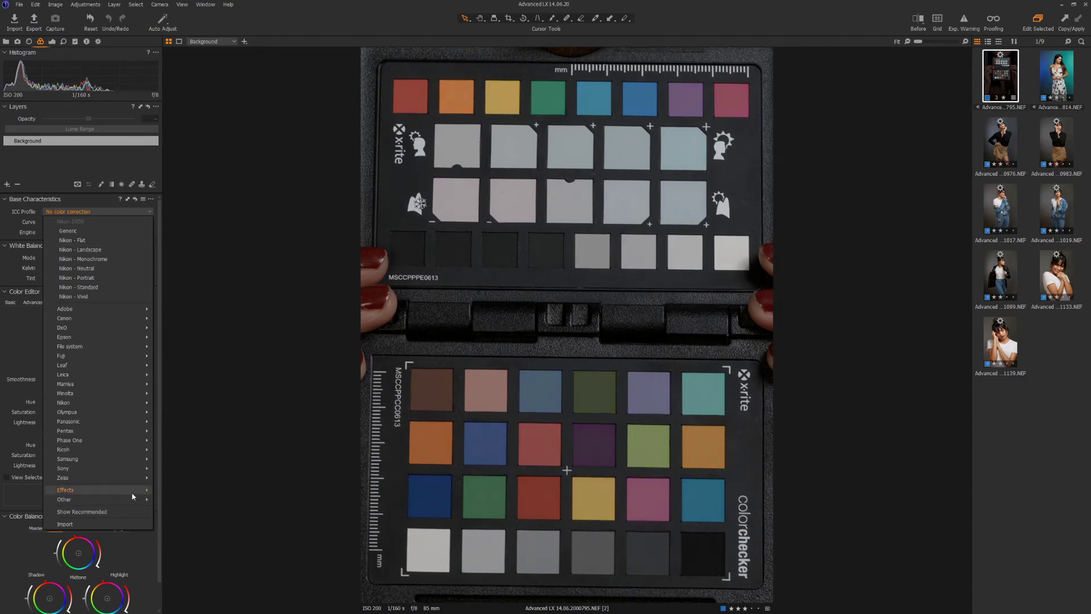
mouse_move(133, 501)
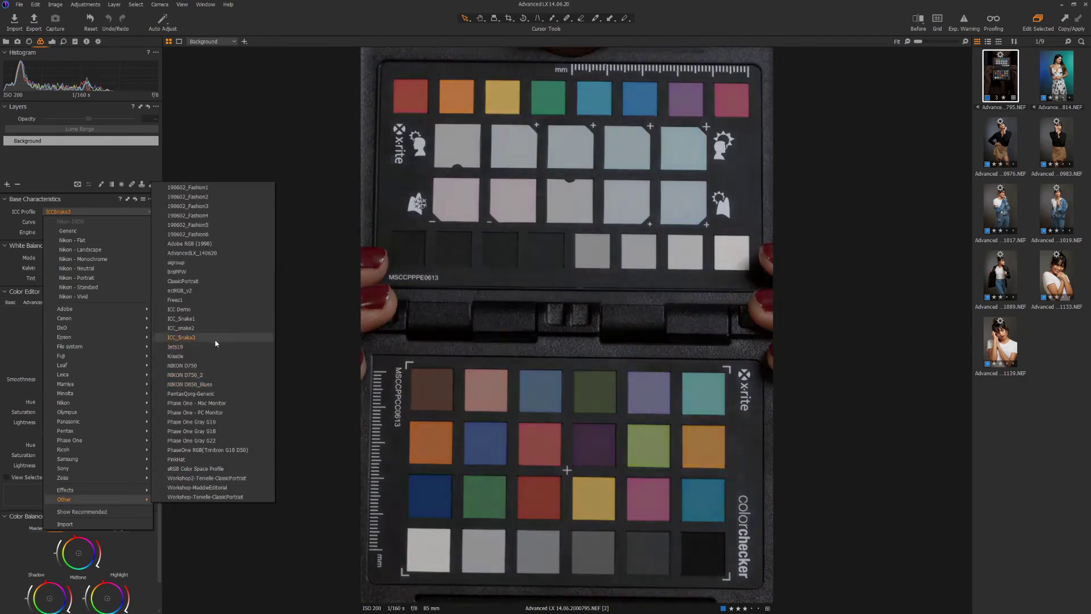
click(213, 312)
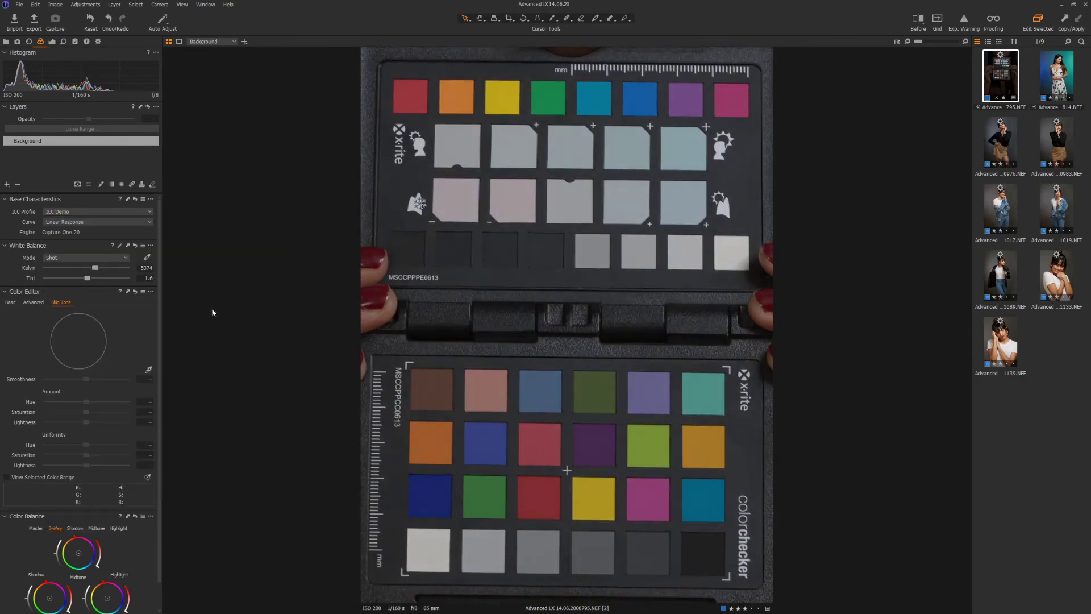
click(129, 223)
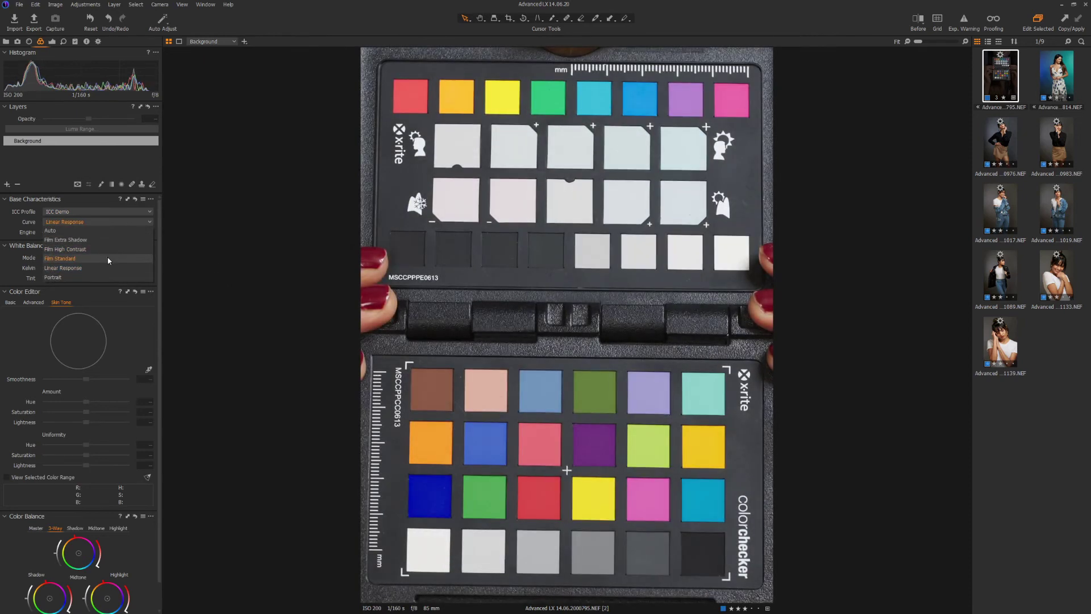
click(109, 260)
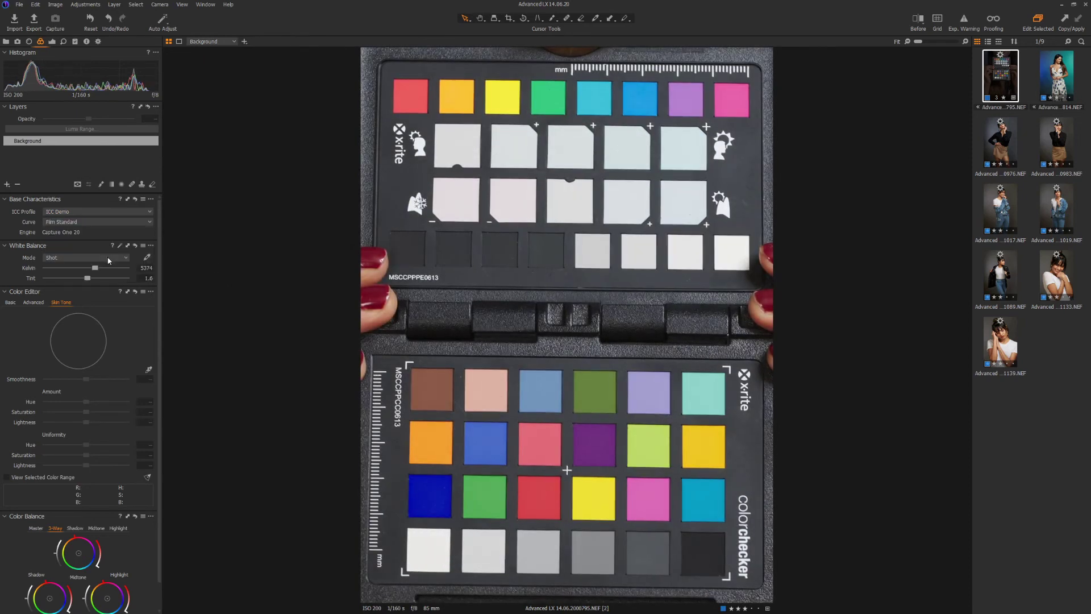
Preview the Nikon D850 Generic profile on the chart for comparison, without applying it.
click(148, 213)
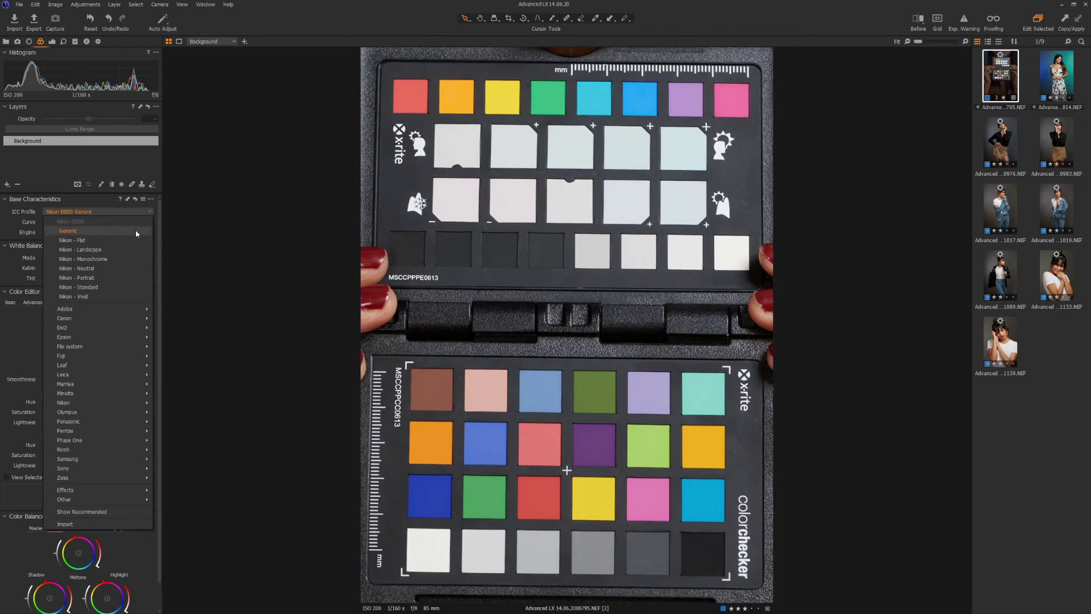
click(182, 238)
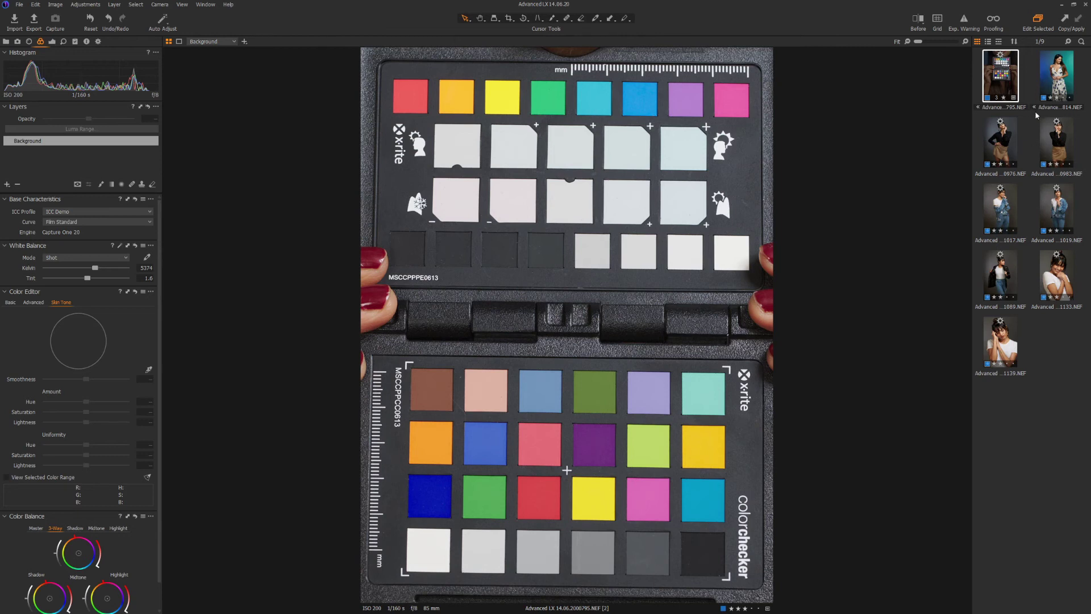
ctrl+click(1001, 143)
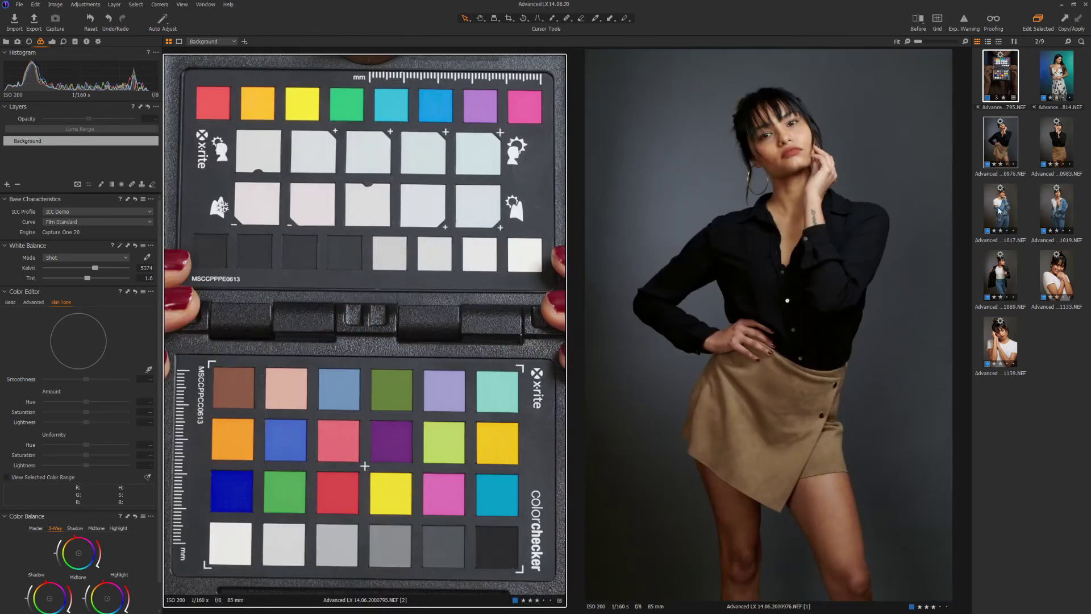
ctrl+click(1000, 209)
ctrl+click(1063, 273)
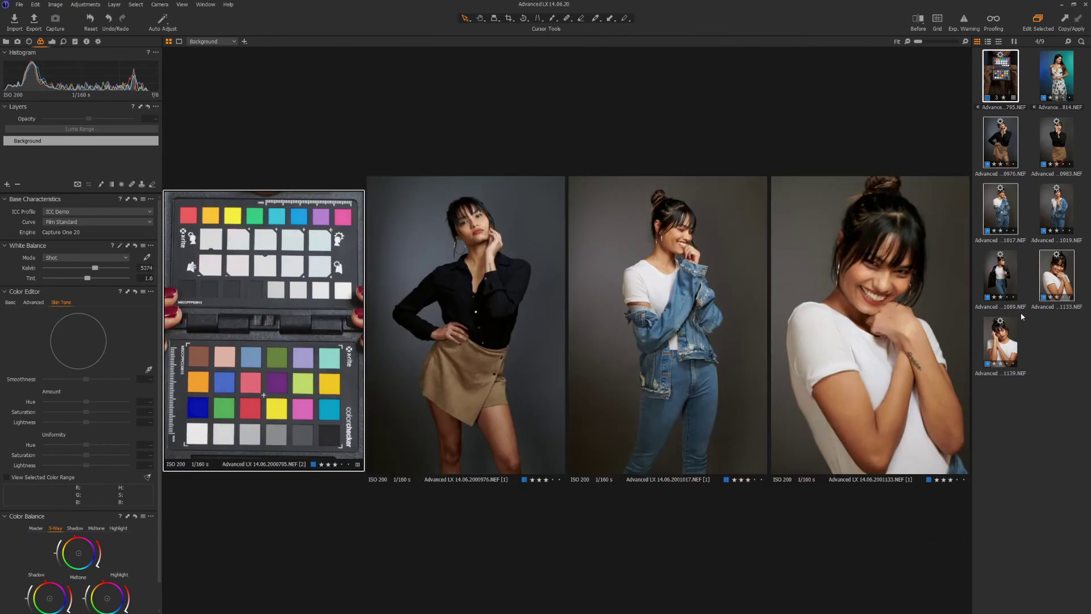
ctrl+click(1001, 341)
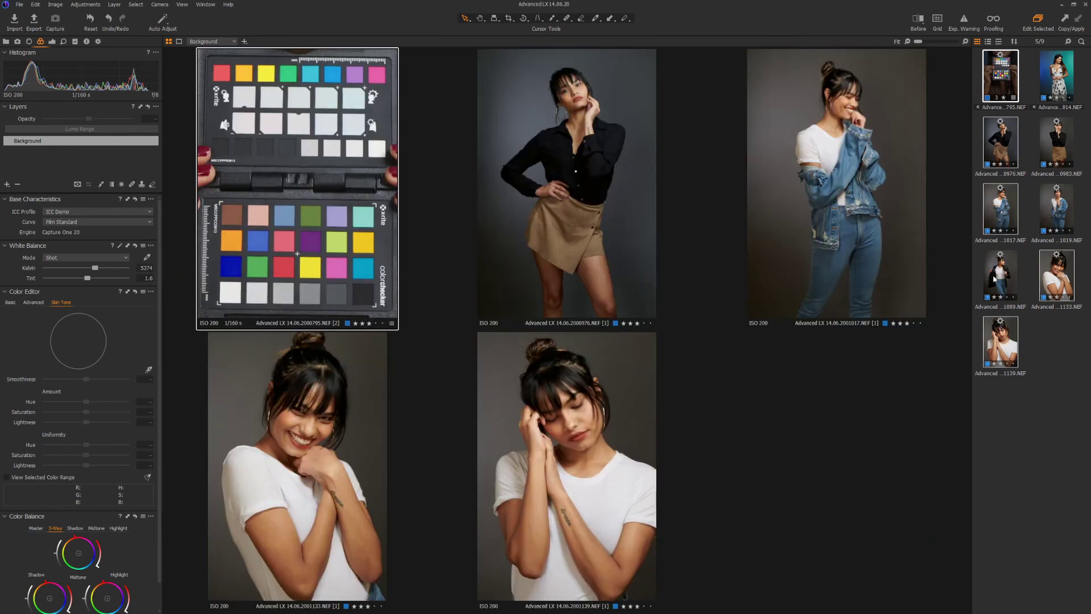
Select all photos from the chart to the last portrait and open the copy-and-apply dialog for the chart's Base Characteristics.
click(1003, 80)
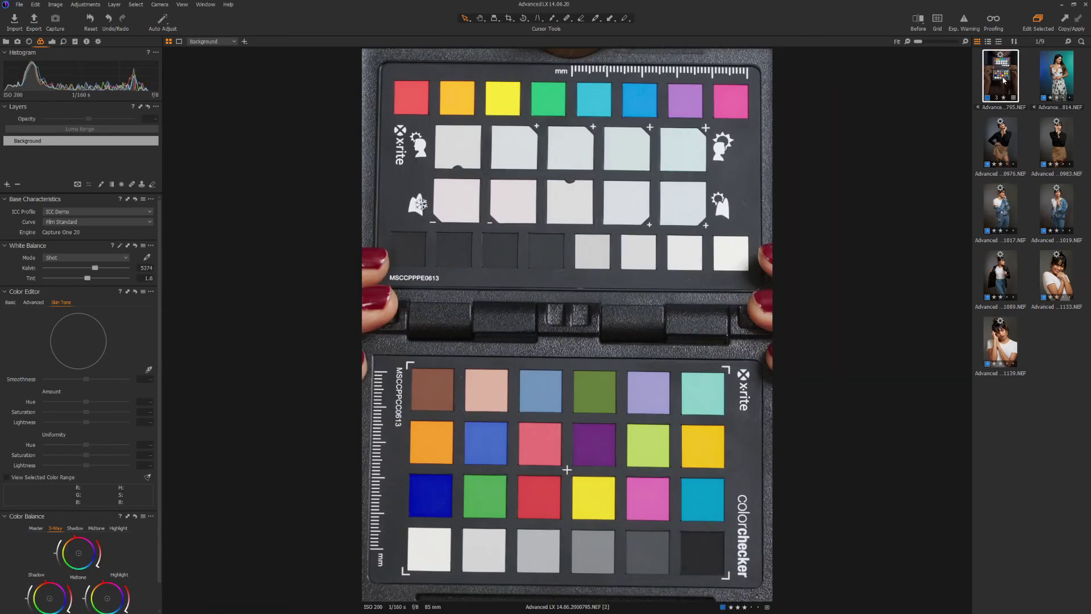
shift+click(1003, 343)
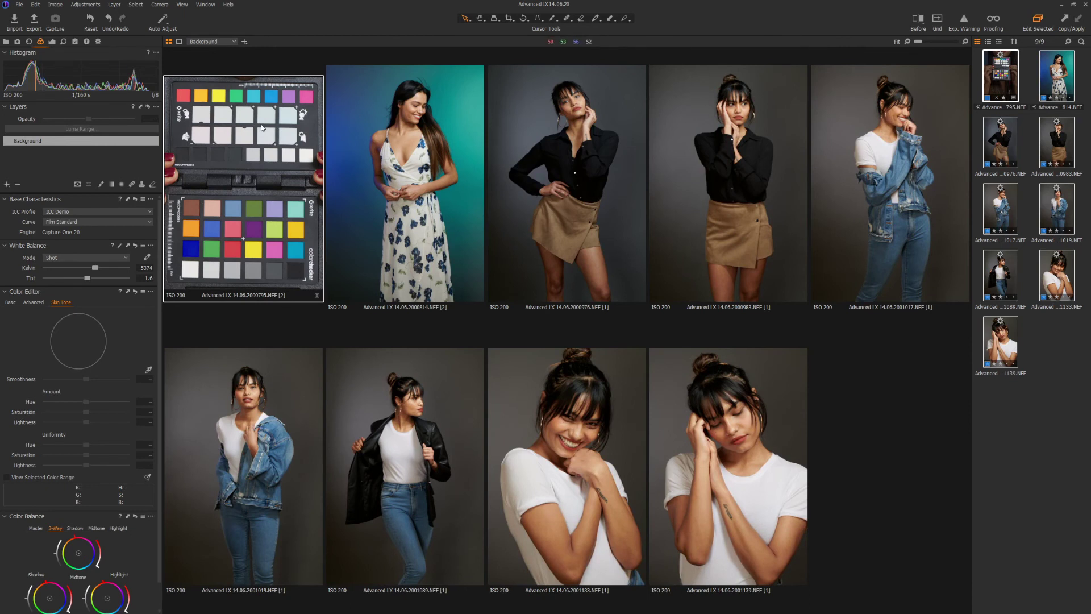
click(396, 134)
click(243, 175)
click(128, 199)
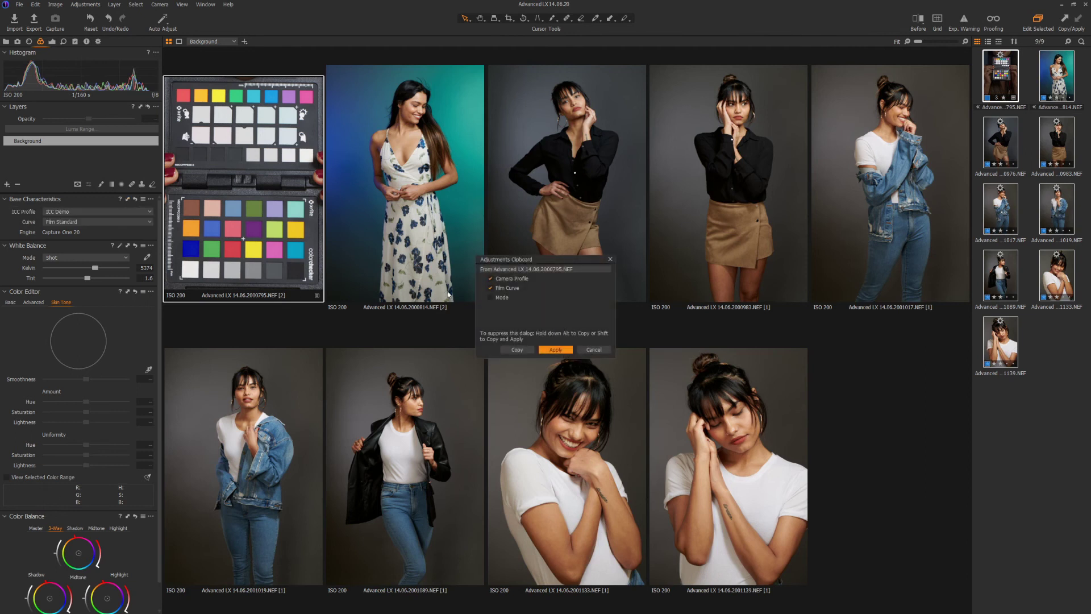